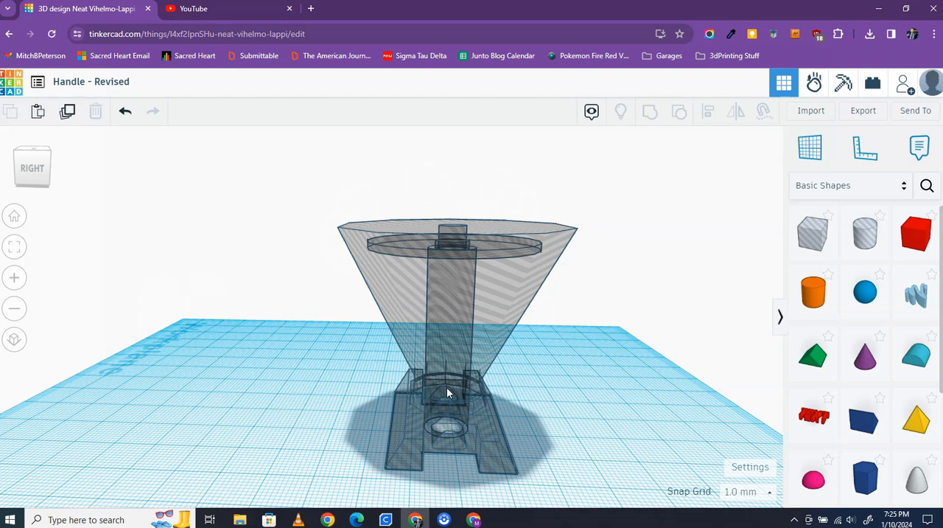
# - Switch to Ultimaker Cura, load the Handle - Revised model from the Downloads folder onto the build plate, and select it
pyautogui.click(385, 520)
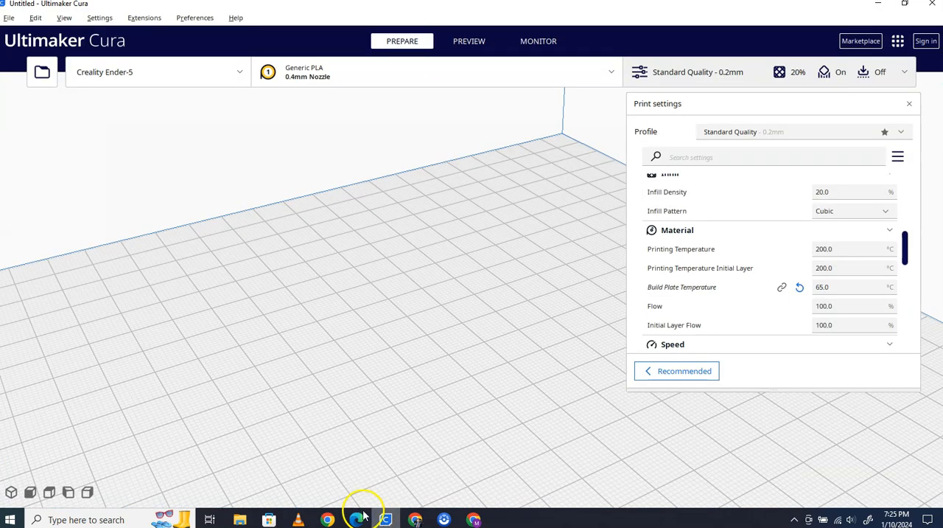
pyautogui.click(240, 520)
pyautogui.moveTo(476, 194); pyautogui.dragTo(194, 274)
pyautogui.click(247, 48)
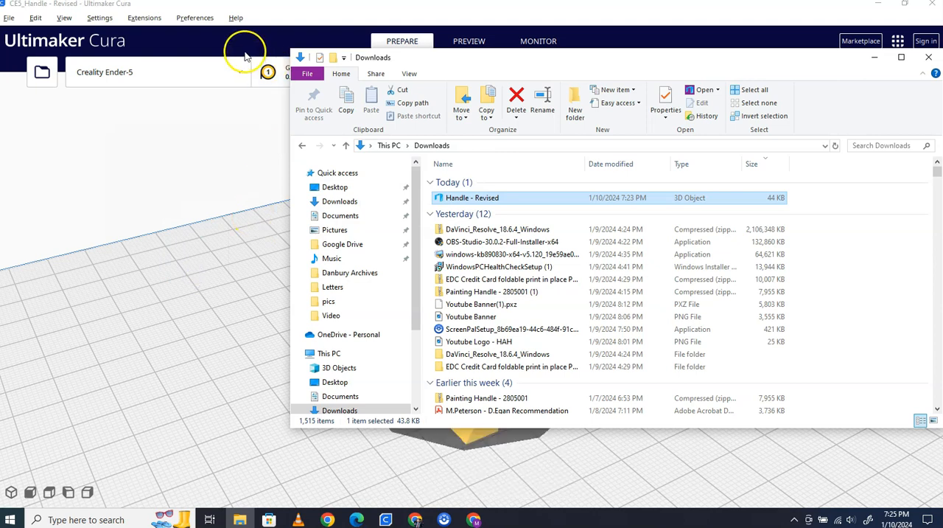
pyautogui.click(480, 281)
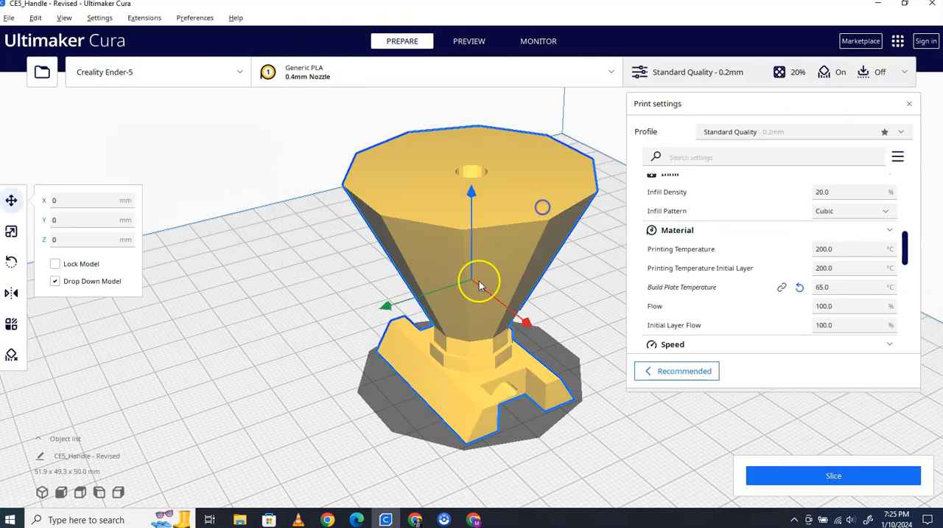
# - Rotate the handle model upside down so its wide end lies flat on the build plate
pyautogui.scroll(-3, 472, 279)
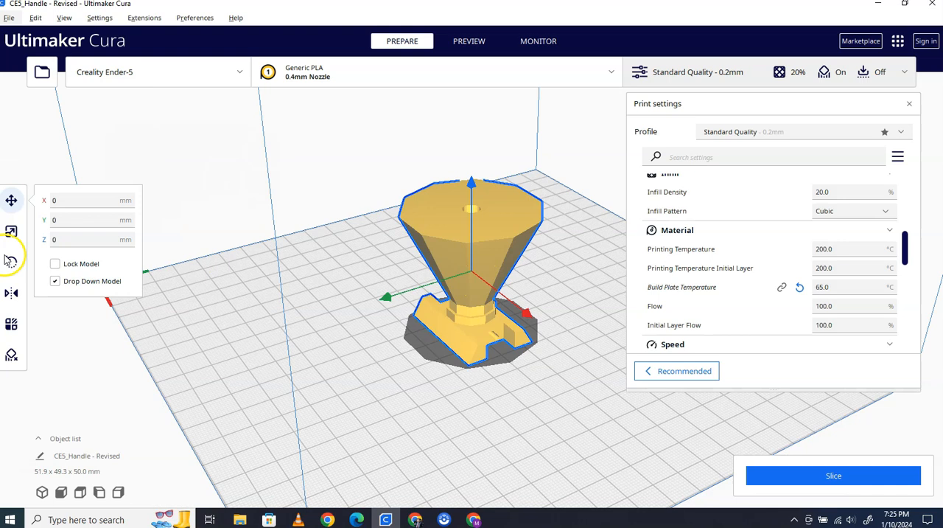
pyautogui.press('r')
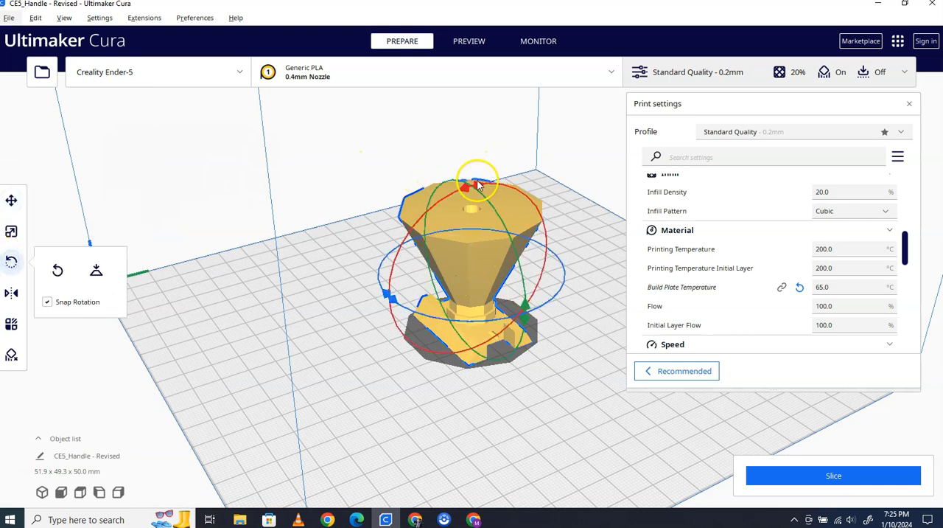
pyautogui.moveTo(466, 185); pyautogui.dragTo(433, 357)
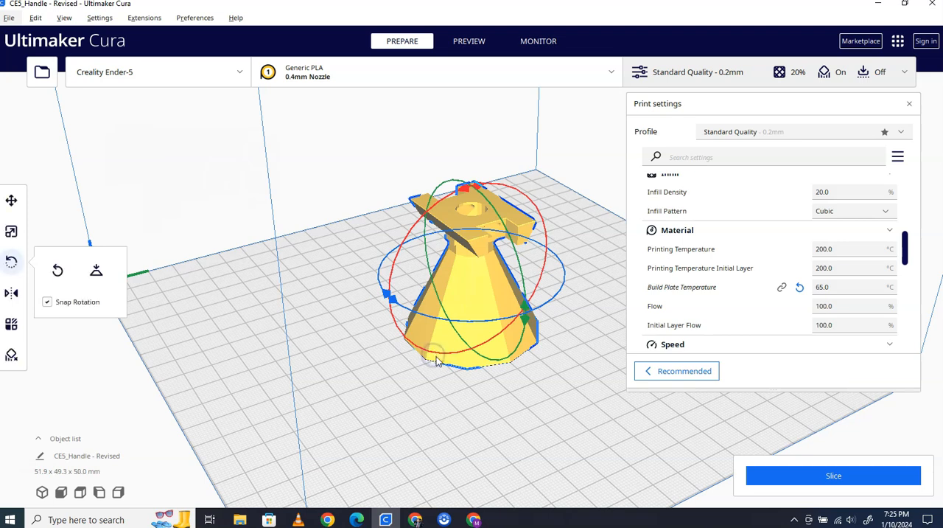
pyautogui.click(96, 270)
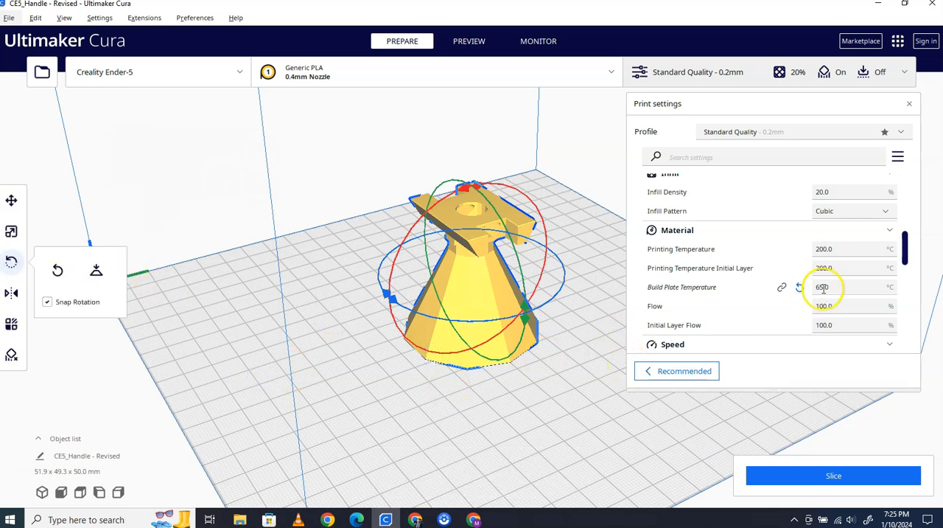
# - Review the print settings from quality, walls and infill through material, speed, travel, cooling, support and build plate adhesion
pyautogui.scroll(8, 826, 283)
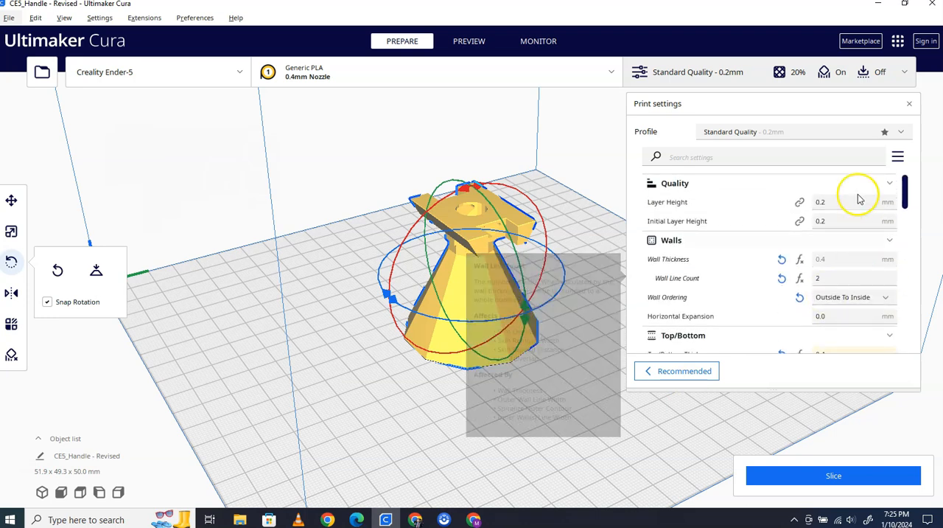
pyautogui.scroll(-2, 742, 252)
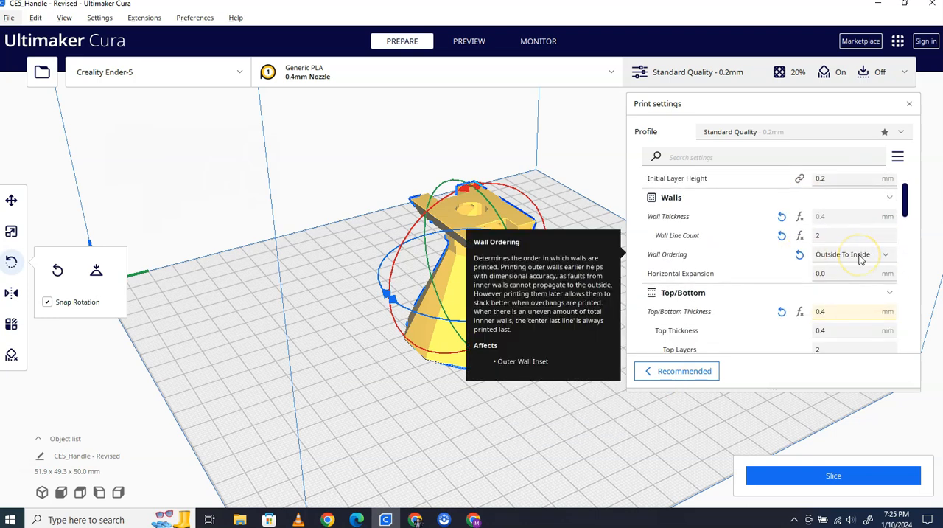
pyautogui.scroll(-1, 861, 259)
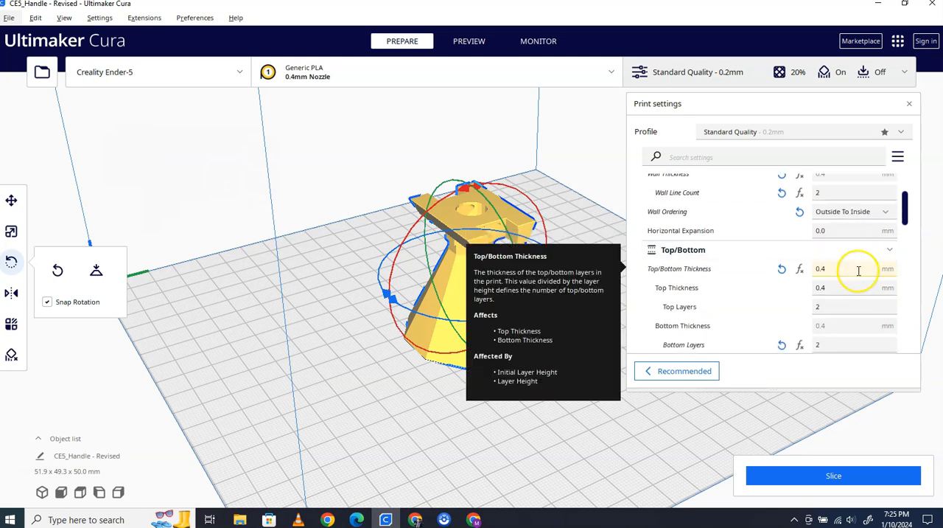
pyautogui.scroll(-2, 859, 271)
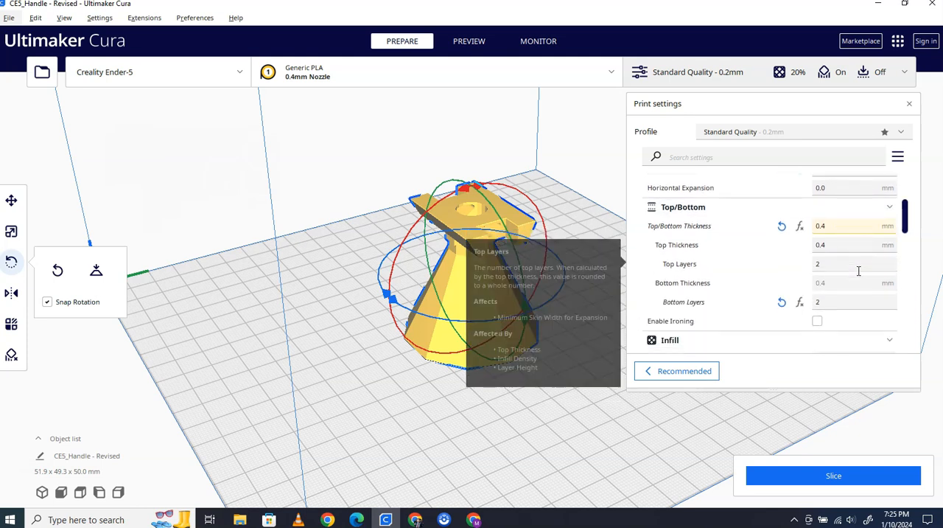
pyautogui.scroll(-1, 858, 271)
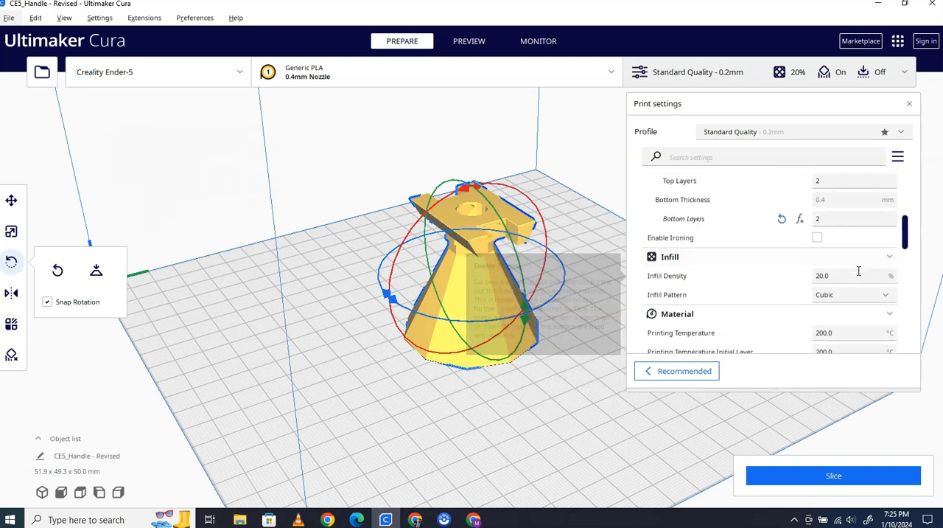
pyautogui.doubleClick(816, 274)
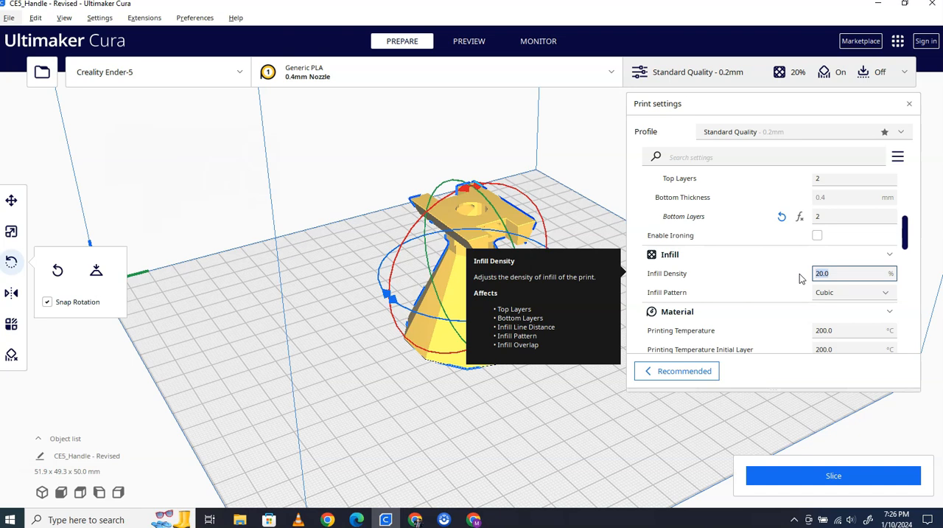
pyautogui.scroll(-3, 798, 274)
pyautogui.scroll(-4, 796, 274)
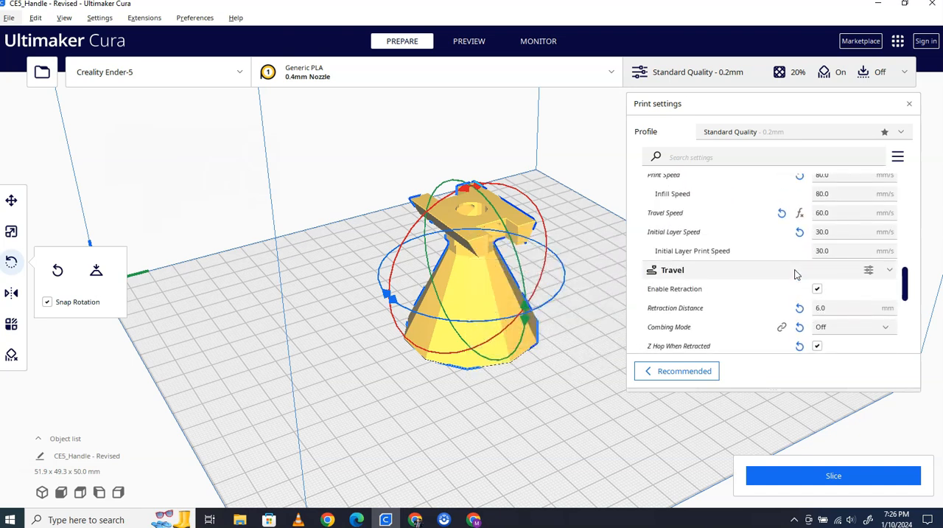
pyautogui.scroll(-5, 797, 274)
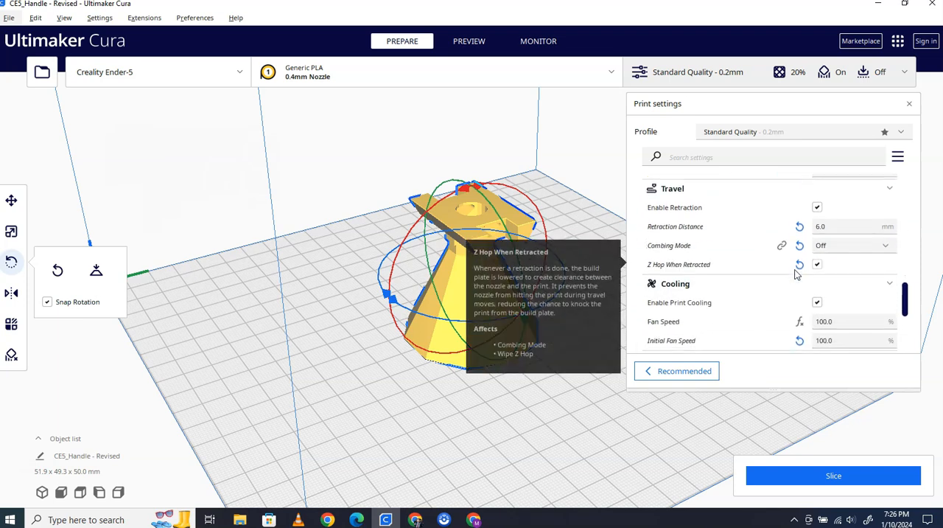
pyautogui.scroll(-2, 798, 274)
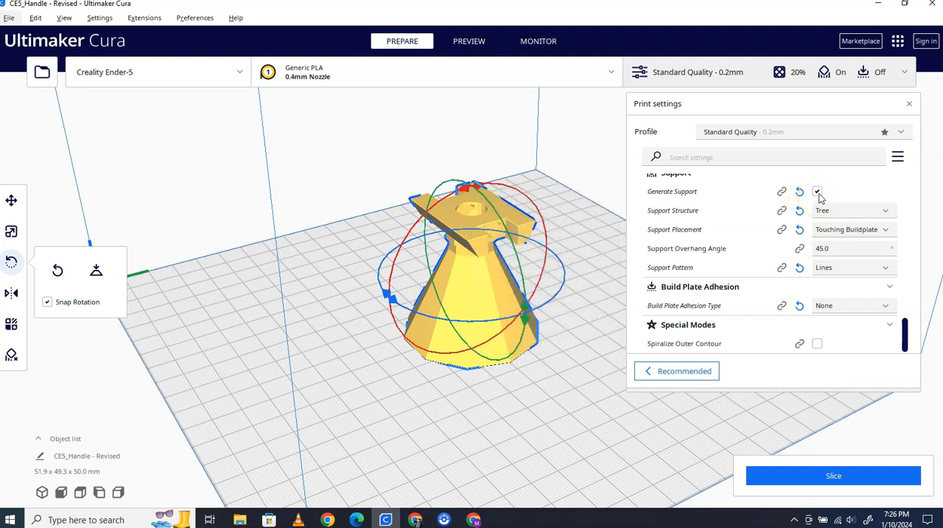
# - Slice the handle model and show its layer preview up close
pyautogui.click(834, 475)
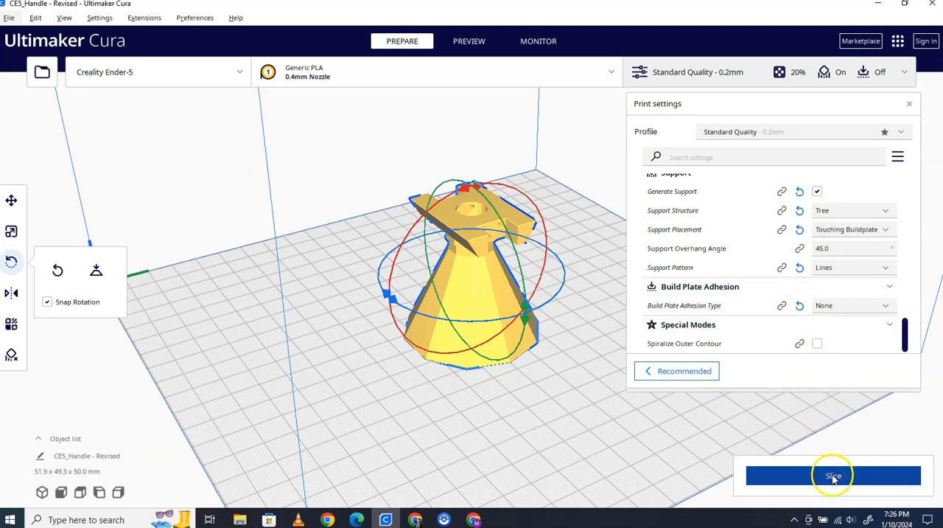
pyautogui.scroll(2, 587, 257)
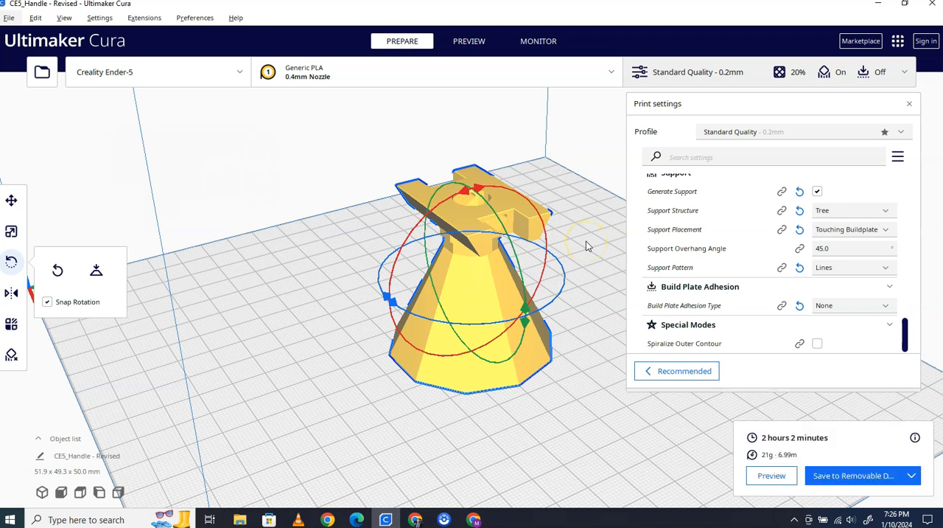
pyautogui.click(469, 41)
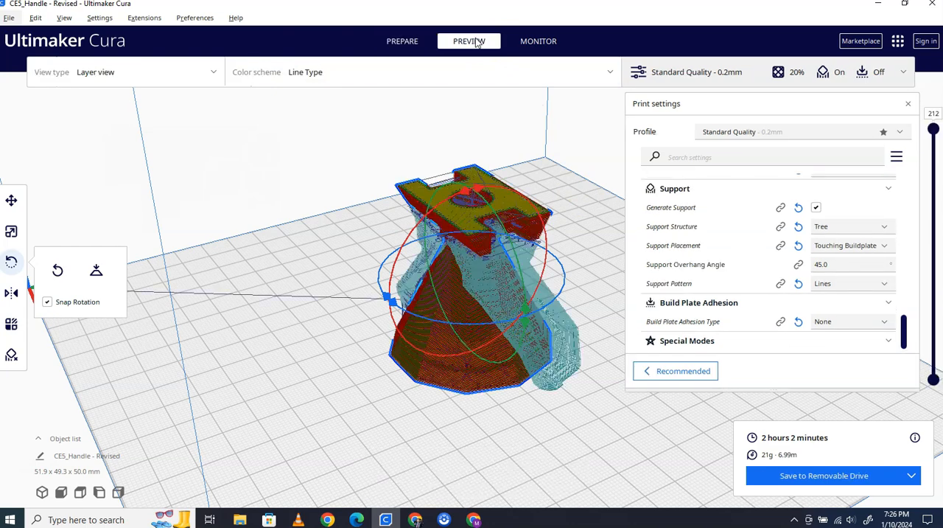
pyautogui.scroll(2, 518, 227)
pyautogui.scroll(1, 518, 227)
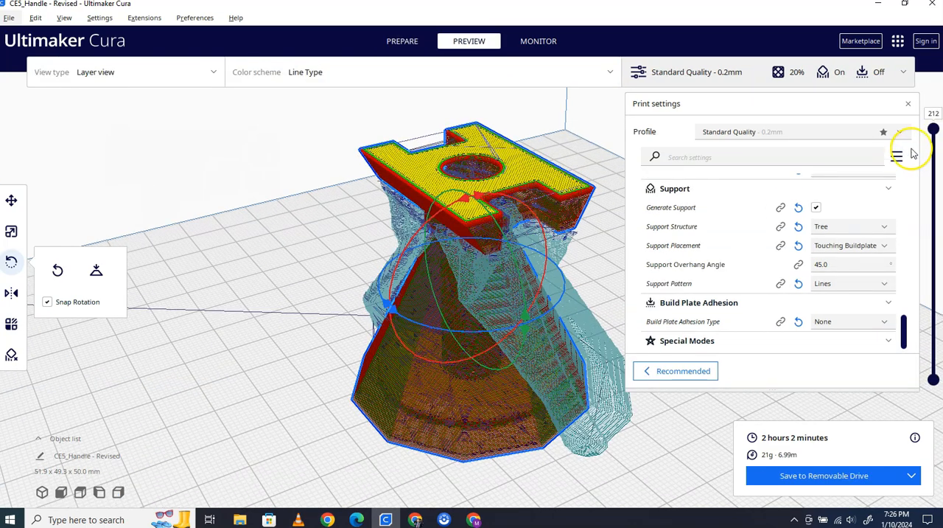
# - Examine the layers around the handle's internal cavity, going down to layer 12 and back up to layer 20
pyautogui.moveTo(934, 130); pyautogui.dragTo(934, 310)
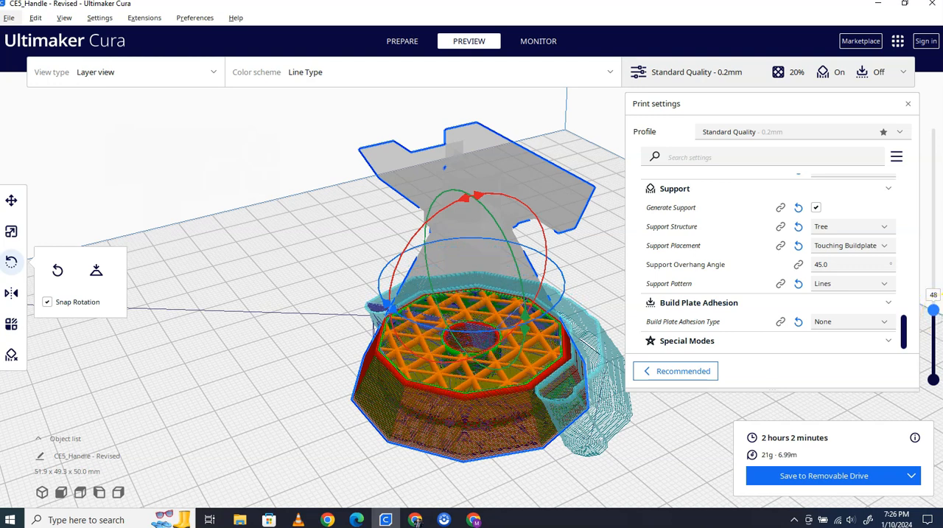
pyautogui.moveTo(935, 309); pyautogui.dragTo(940, 348)
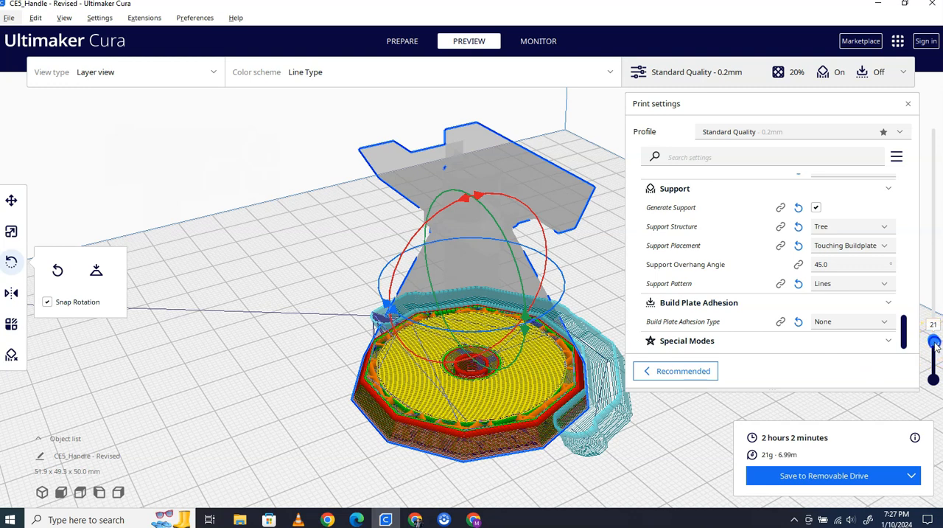
pyautogui.click(471, 363)
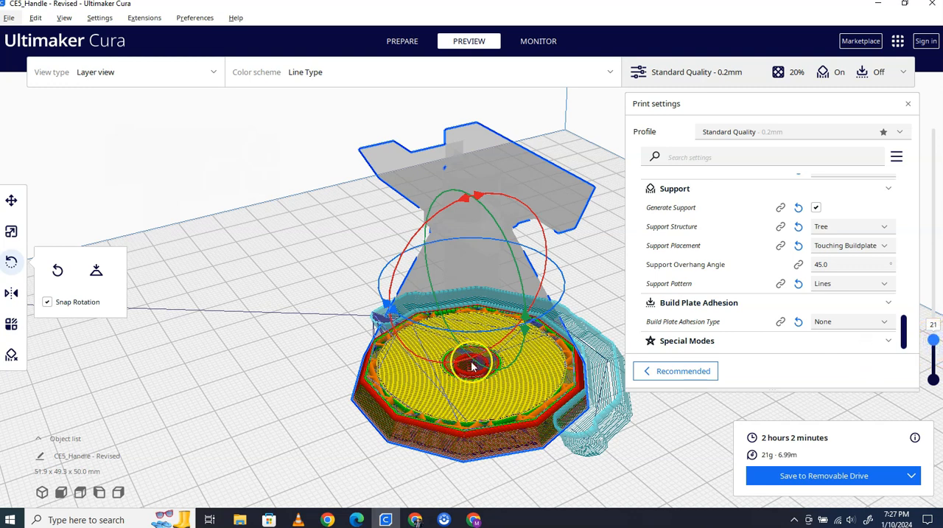
pyautogui.moveTo(934, 347); pyautogui.dragTo(932, 360)
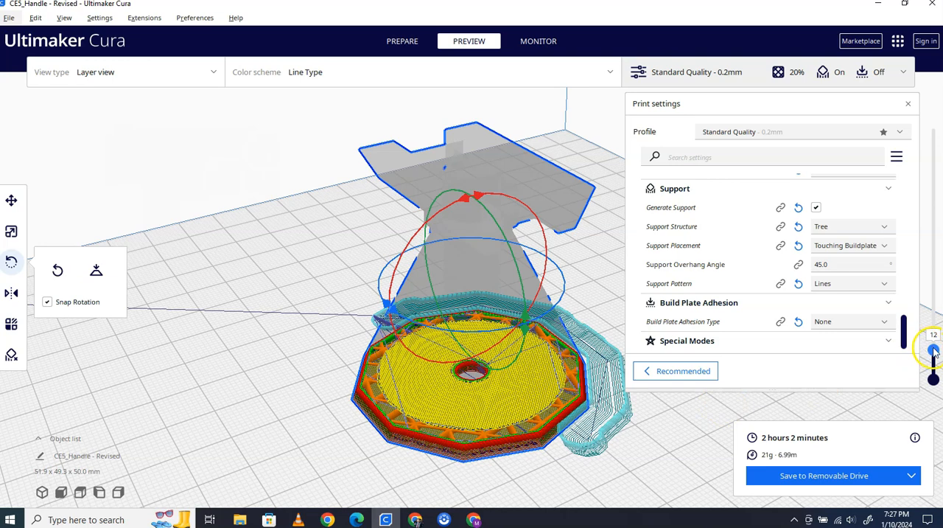
pyautogui.moveTo(935, 353); pyautogui.dragTo(933, 335)
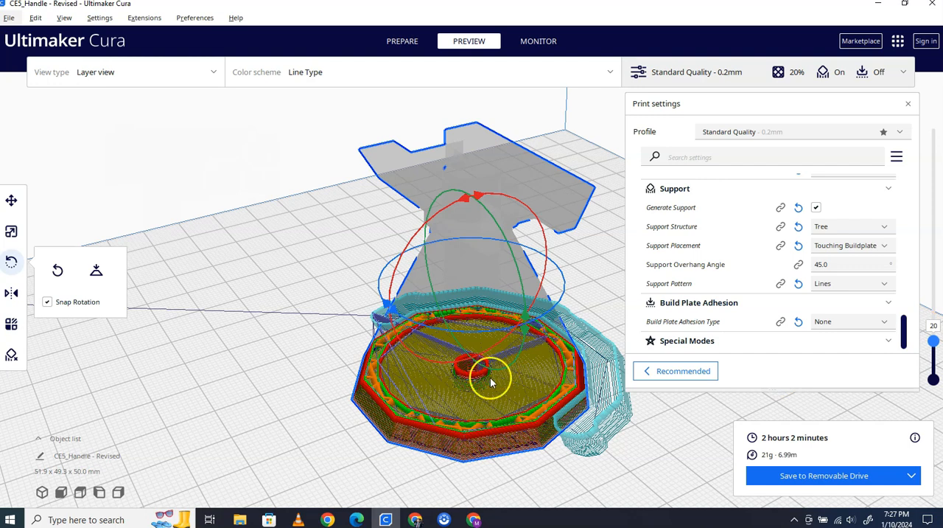
# - Add a Pause at height script to the G-code post-processing
pyautogui.click(101, 18)
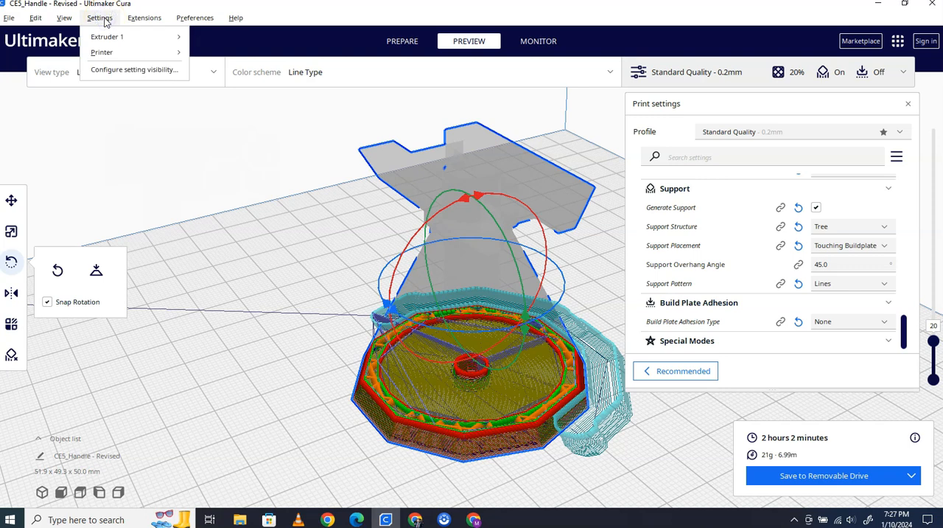
pyautogui.click(152, 19)
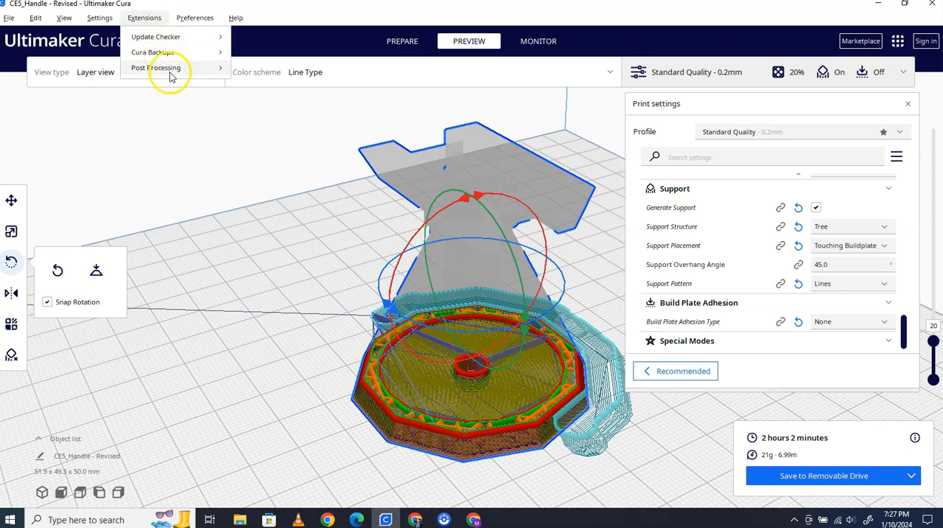
pyautogui.moveTo(207, 68)
pyautogui.click(265, 70)
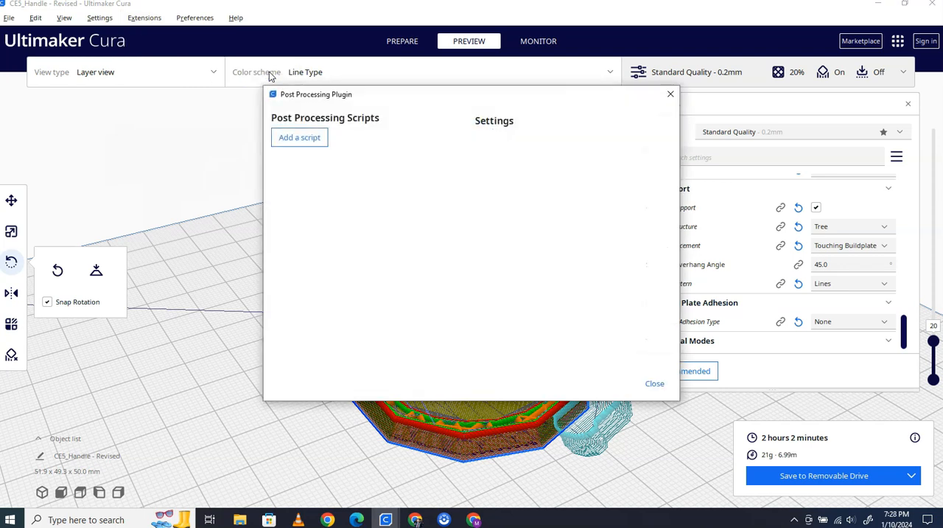
pyautogui.click(303, 137)
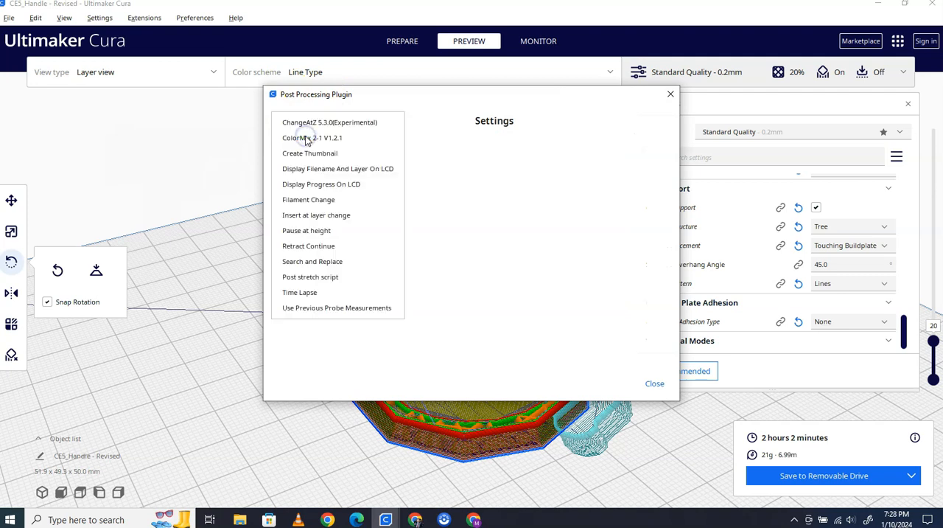
pyautogui.click(313, 232)
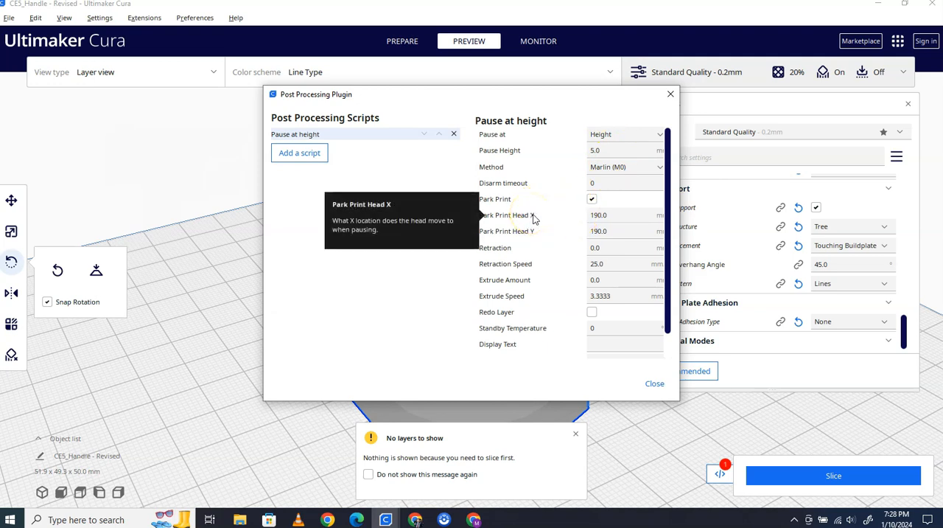
# - Set the Pause at height script to pause by Layer Number at layer 20, and close the post-processing settings
pyautogui.click(616, 135)
pyautogui.click(621, 165)
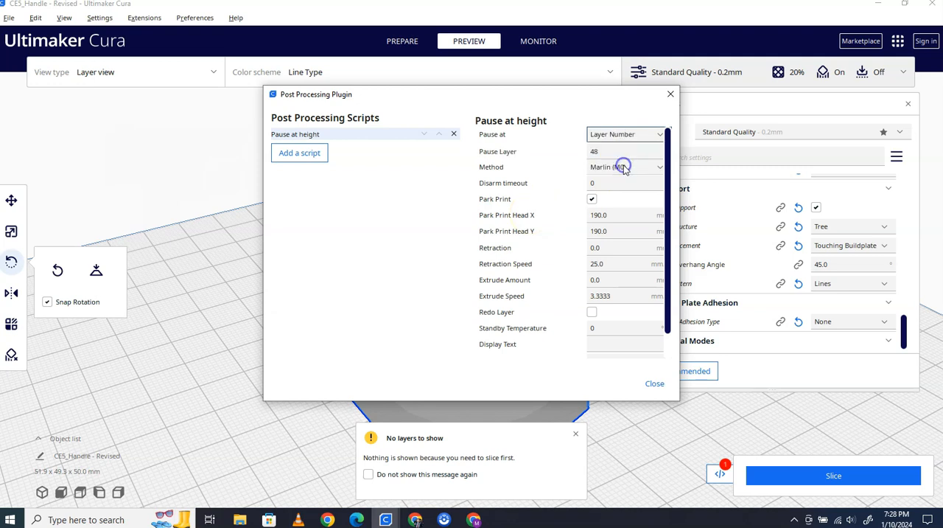
pyautogui.write('20')
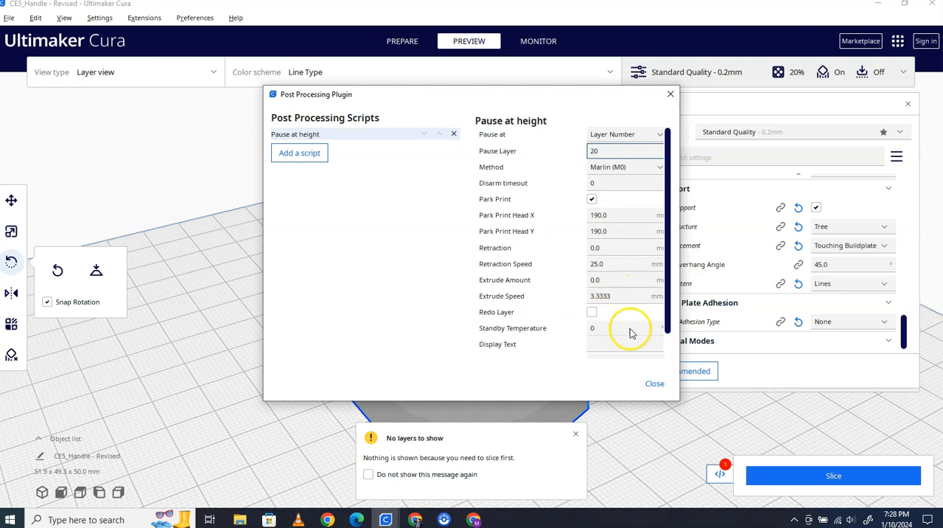
pyautogui.click(655, 384)
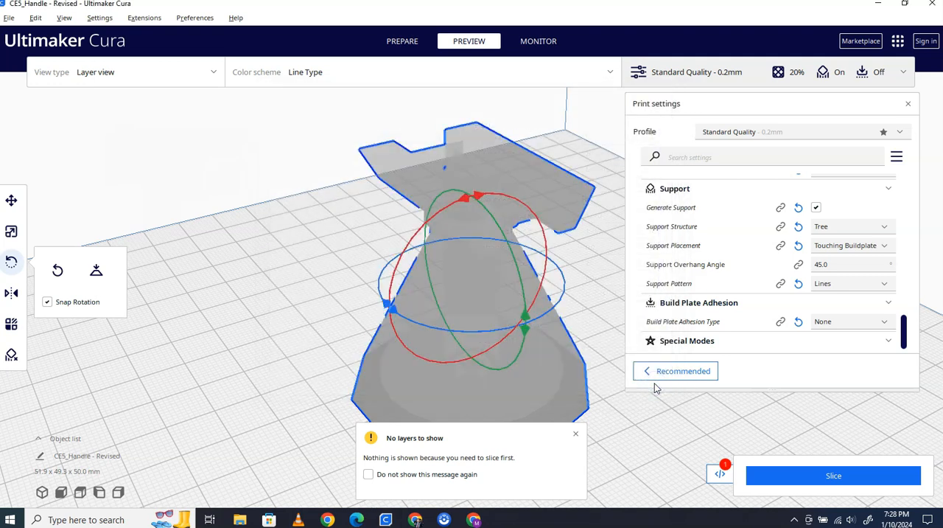
# - Slice the model again with the pause script and check layers 20 and 21 in the preview
pyautogui.click(846, 474)
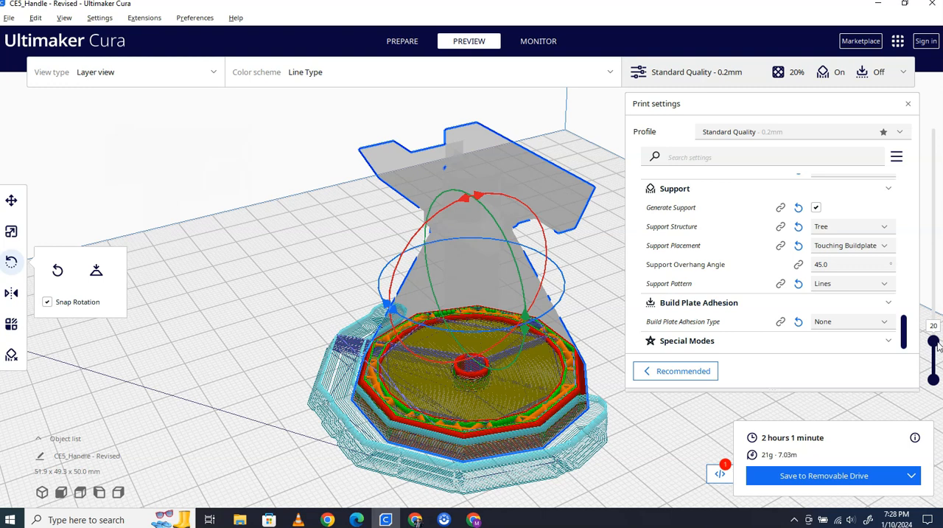
pyautogui.moveTo(934, 338); pyautogui.dragTo(933, 335)
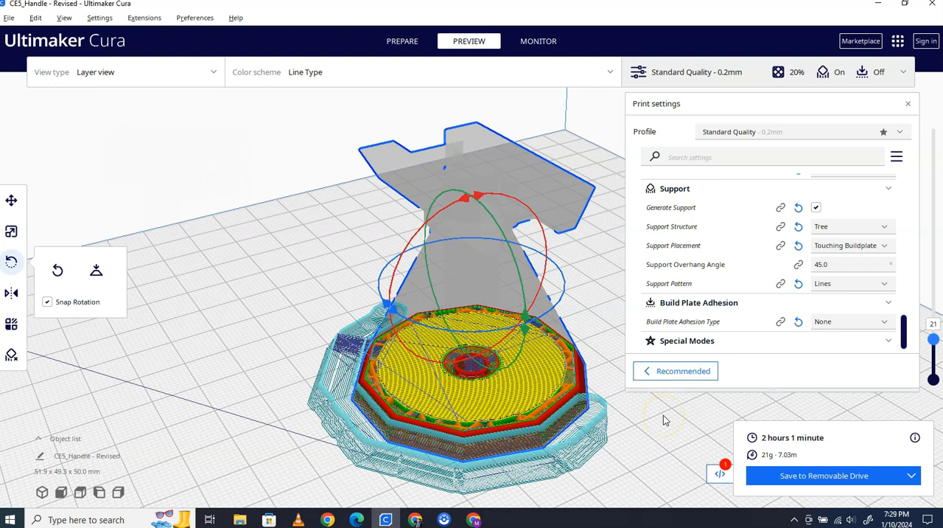
# - Save the sliced file to the removable drive (F:) and eject the drive
pyautogui.click(844, 479)
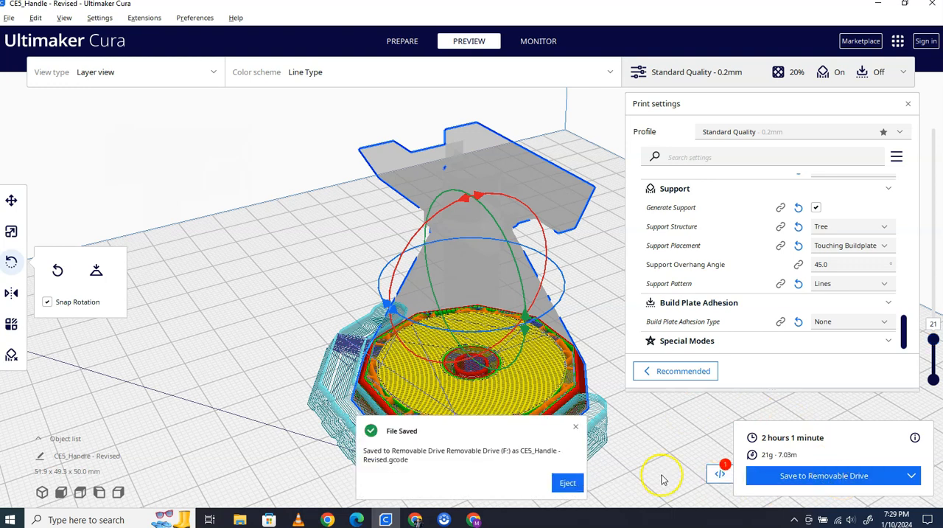
pyautogui.click(573, 483)
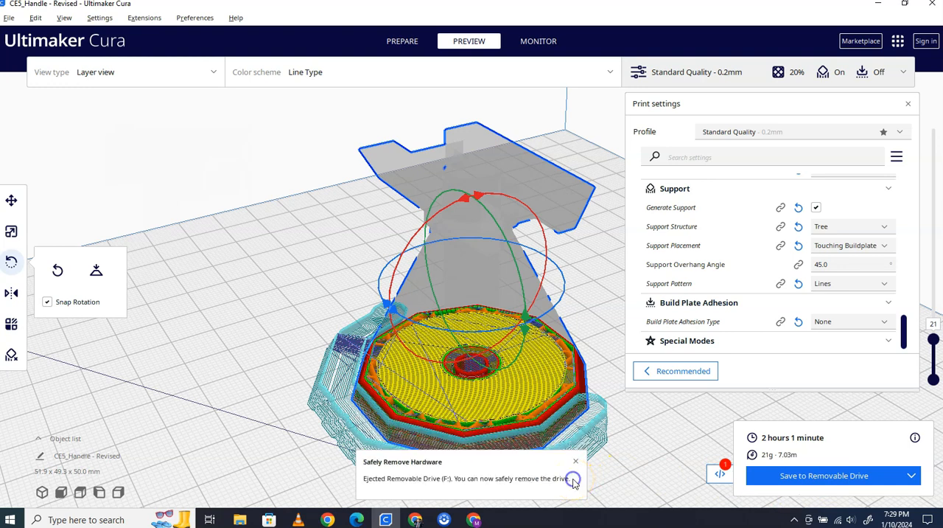